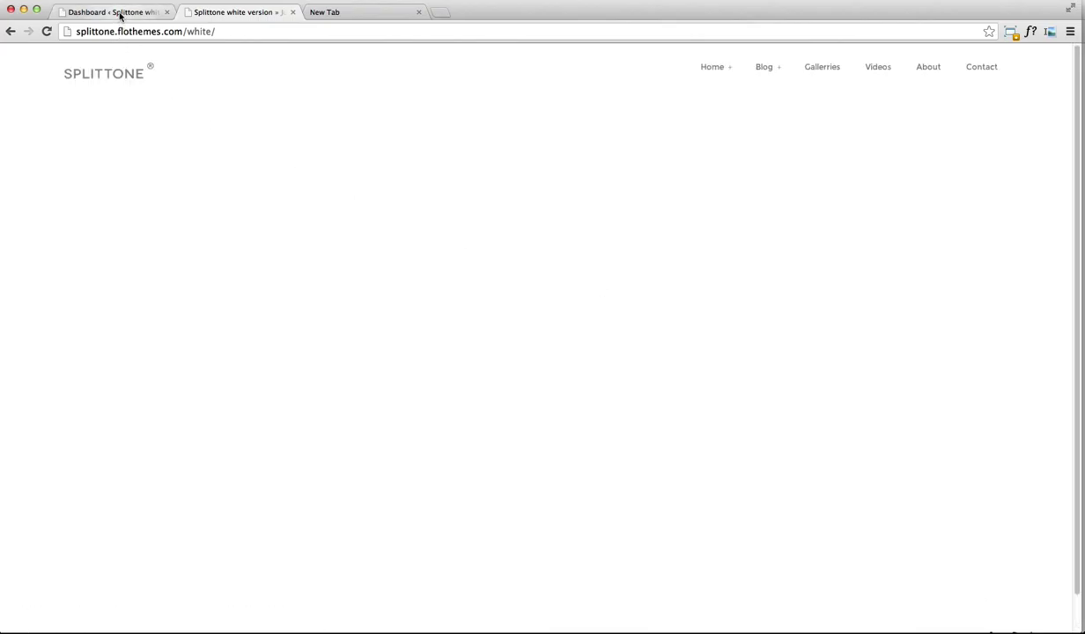
Switch to the WordPress dashboard and create a new slideshow titled "Test"
{"action": "left_click", "coordinate": [120, 15]}
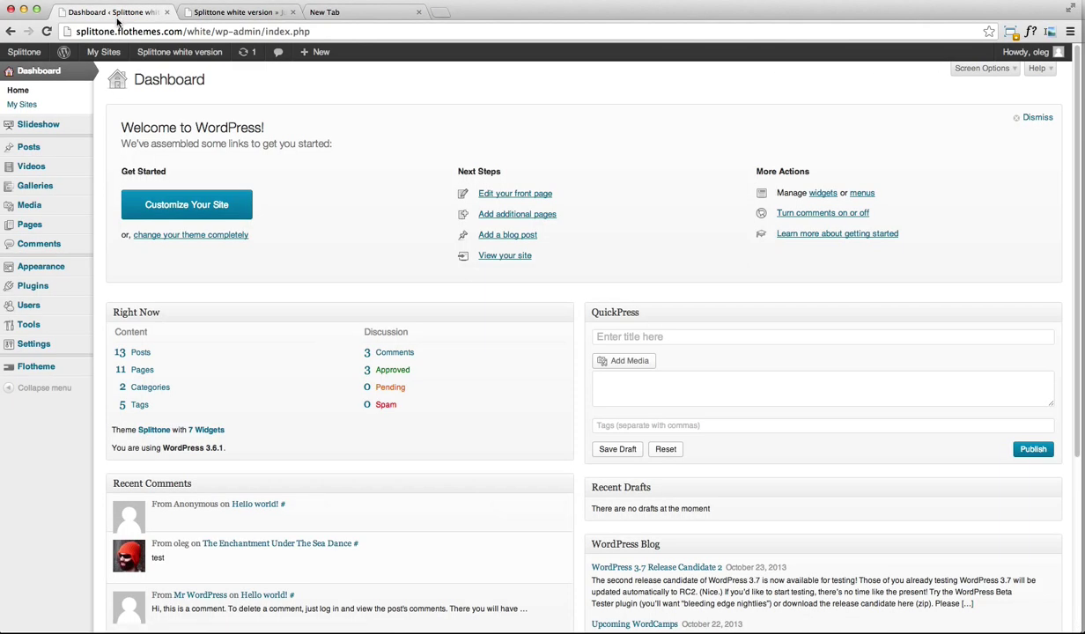
{"action": "left_click", "coordinate": [45, 125]}
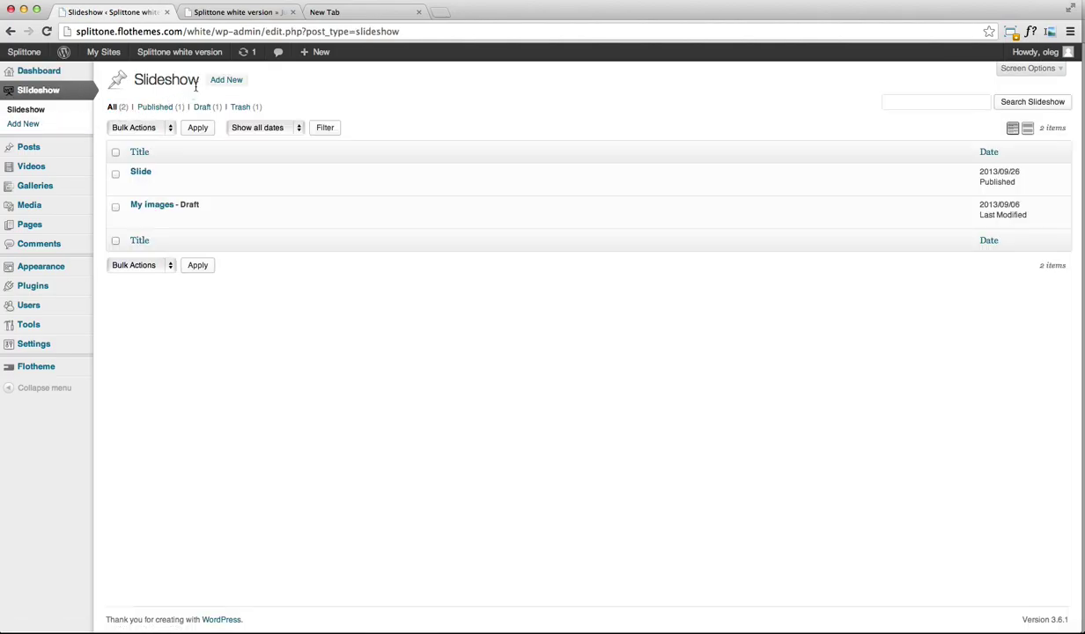
{"action": "left_click", "coordinate": [214, 83]}
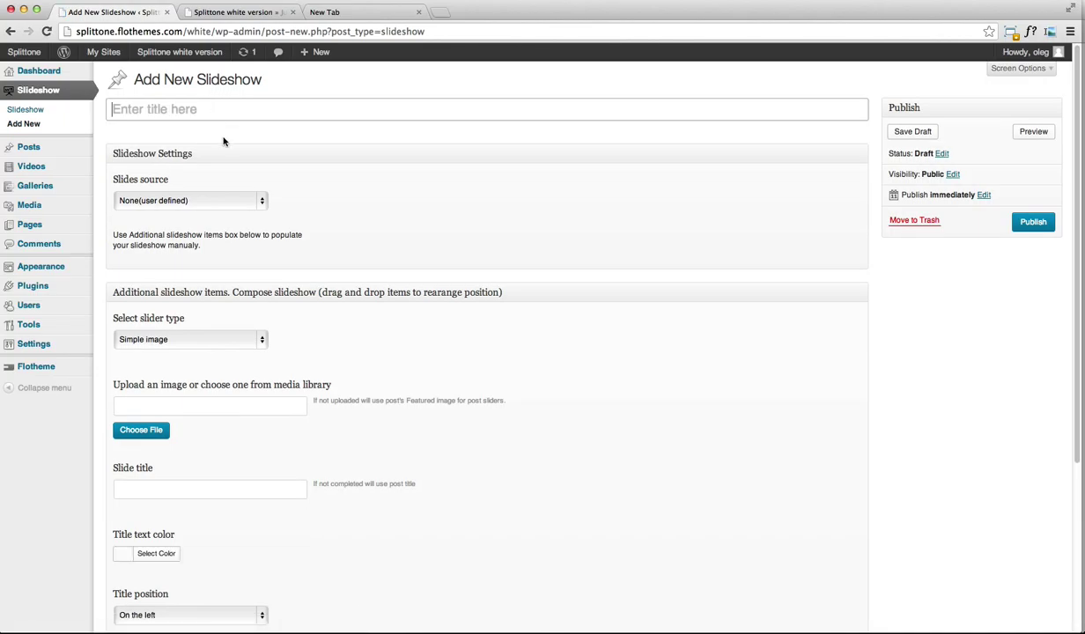
{"action": "type", "text": "Test"}
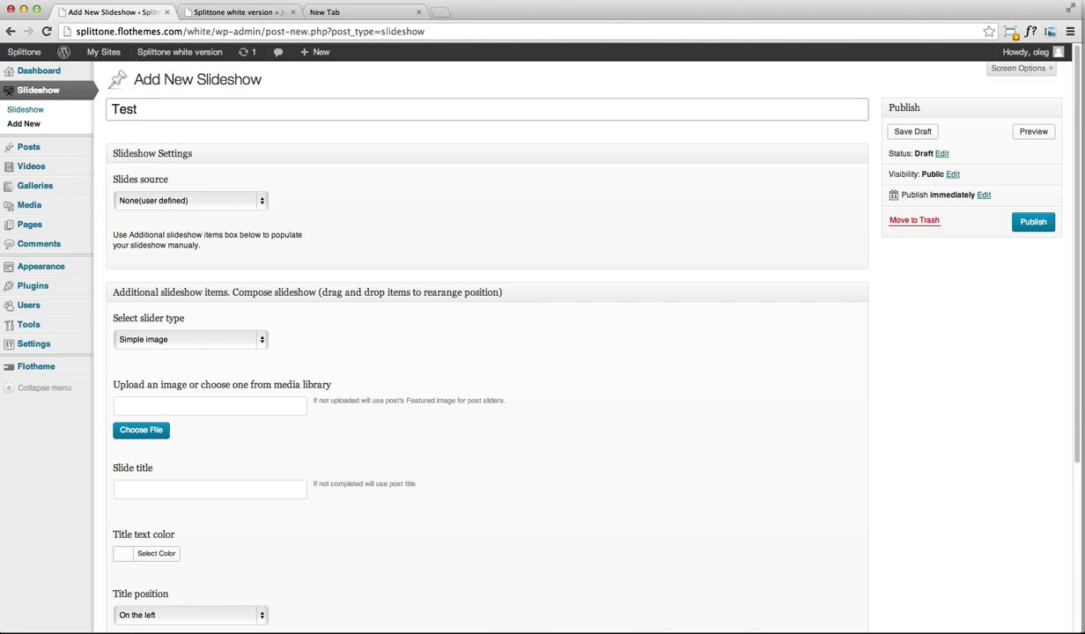
Choose the first 06-02-730pmforprint image from the media library at full size and add it to the slideshow as a simple image slide
{"action": "left_click", "coordinate": [140, 431]}
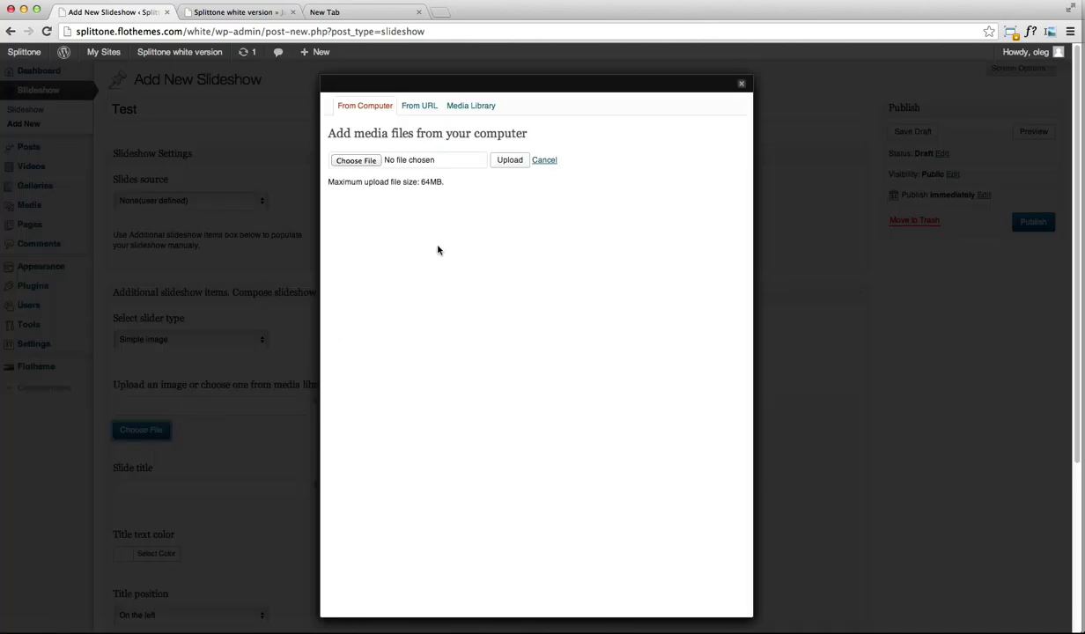
{"action": "scroll", "coordinate": [440, 246], "scroll_direction": "down", "scroll_amount": 1}
{"action": "left_click", "coordinate": [490, 106]}
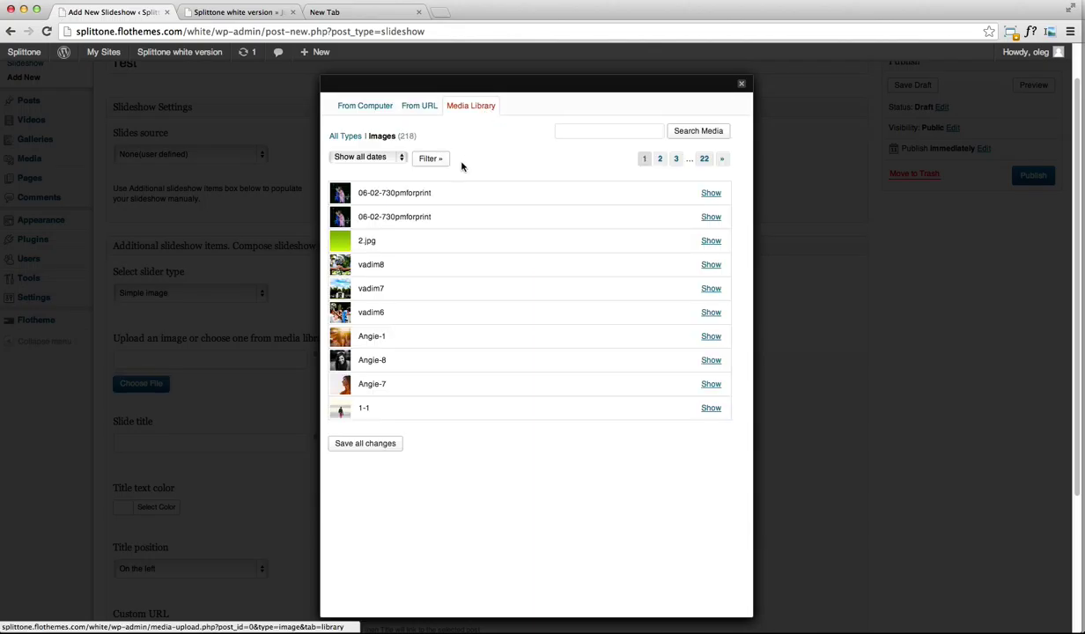
{"action": "left_click", "coordinate": [707, 201]}
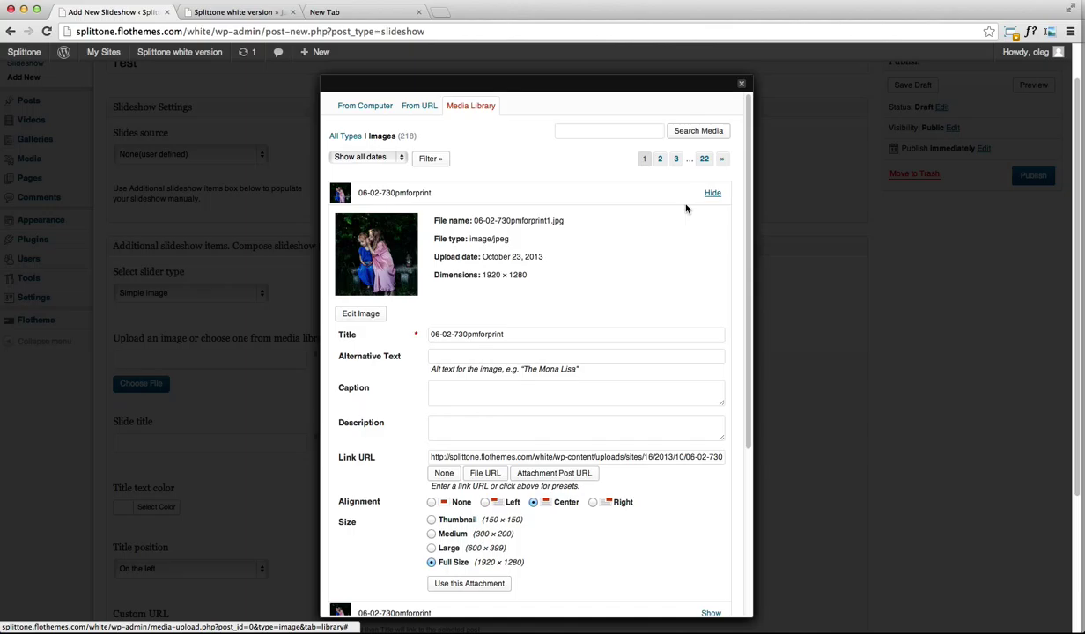
{"action": "scroll", "coordinate": [410, 414], "scroll_direction": "down", "scroll_amount": 5}
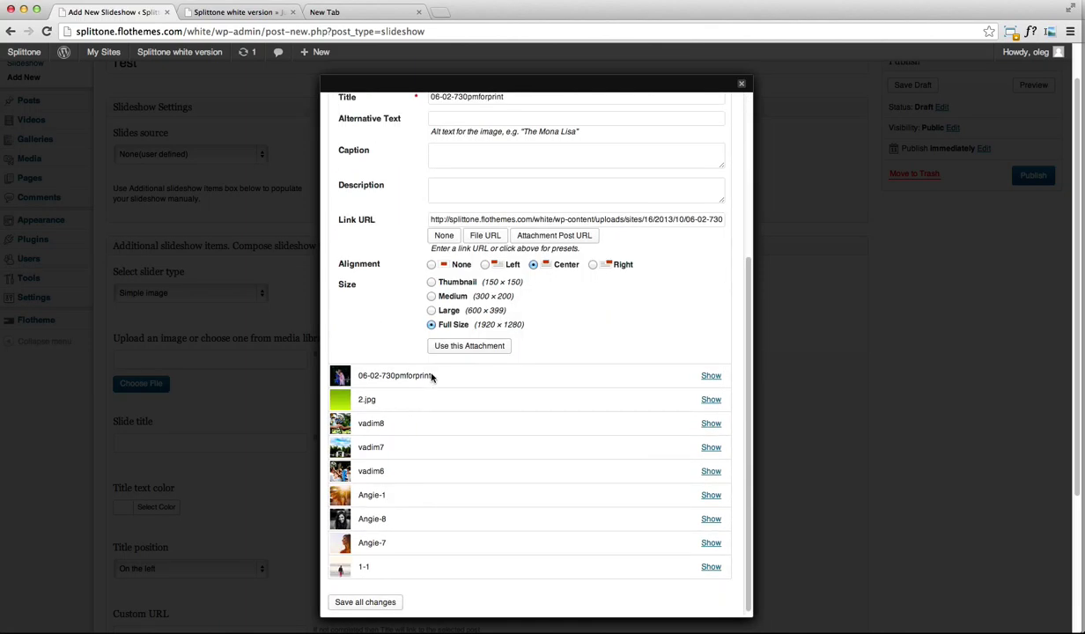
{"action": "left_click", "coordinate": [467, 350]}
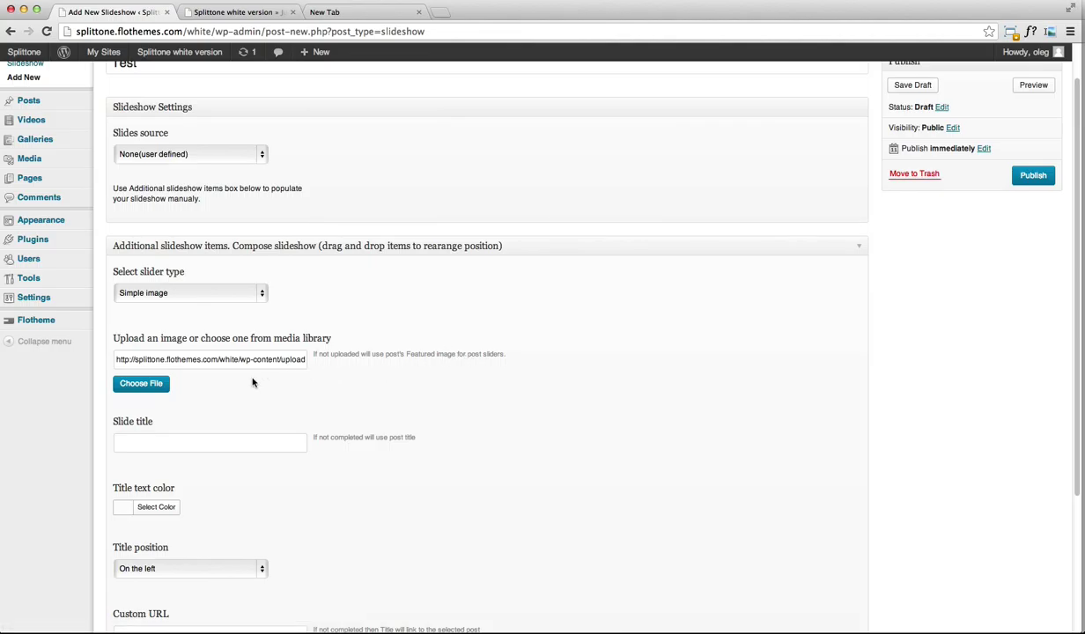
{"action": "scroll", "coordinate": [229, 399], "scroll_direction": "up", "scroll_amount": 1}
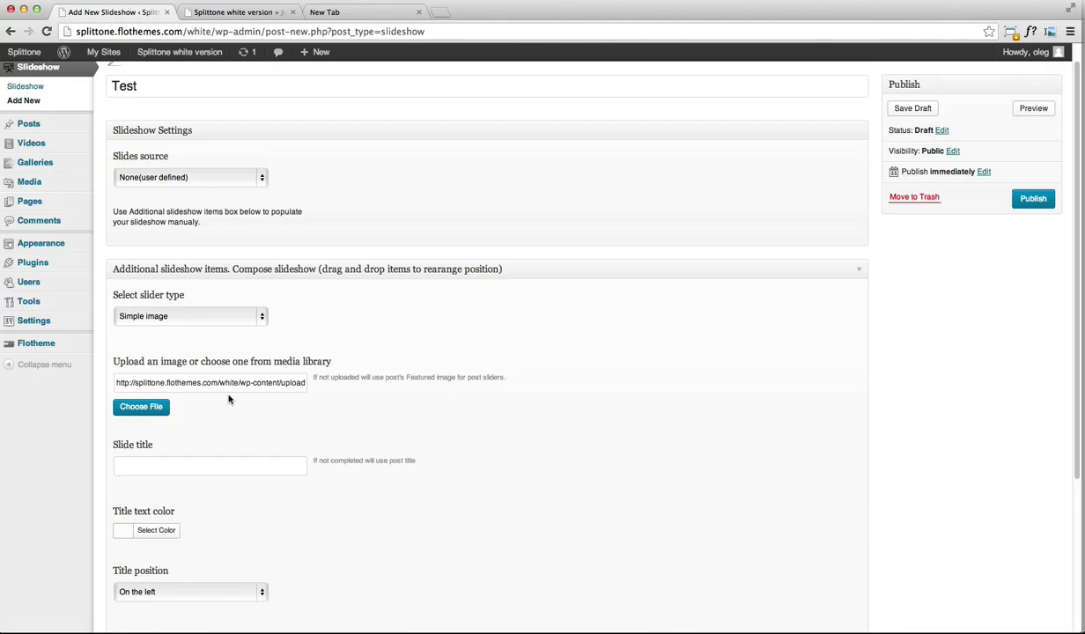
{"action": "scroll", "coordinate": [299, 415], "scroll_direction": "down", "scroll_amount": 5}
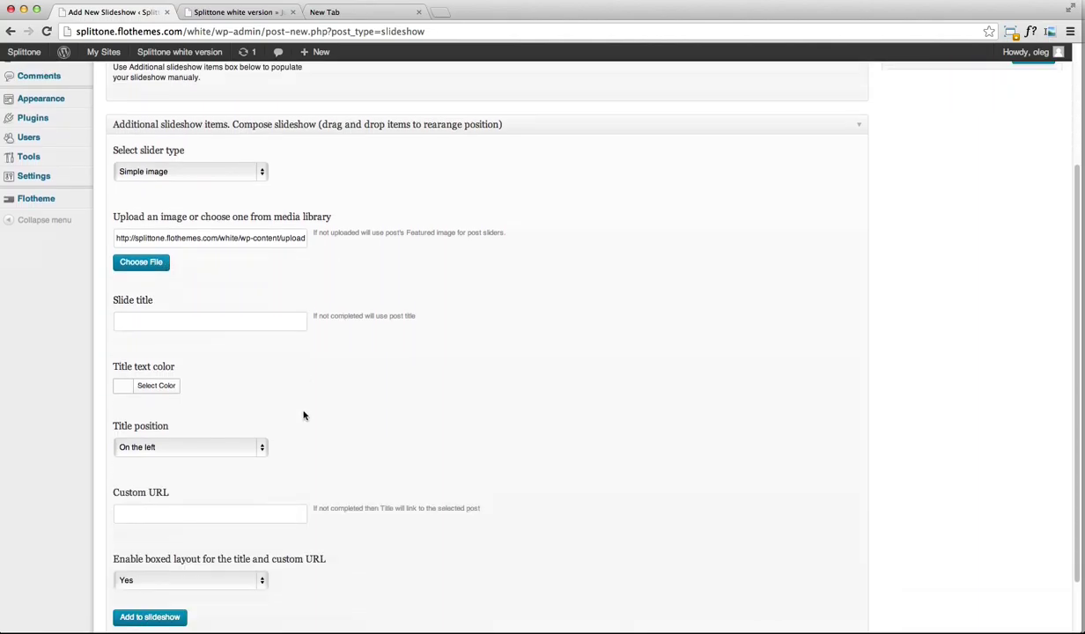
{"action": "scroll", "coordinate": [303, 415], "scroll_direction": "down", "scroll_amount": 1}
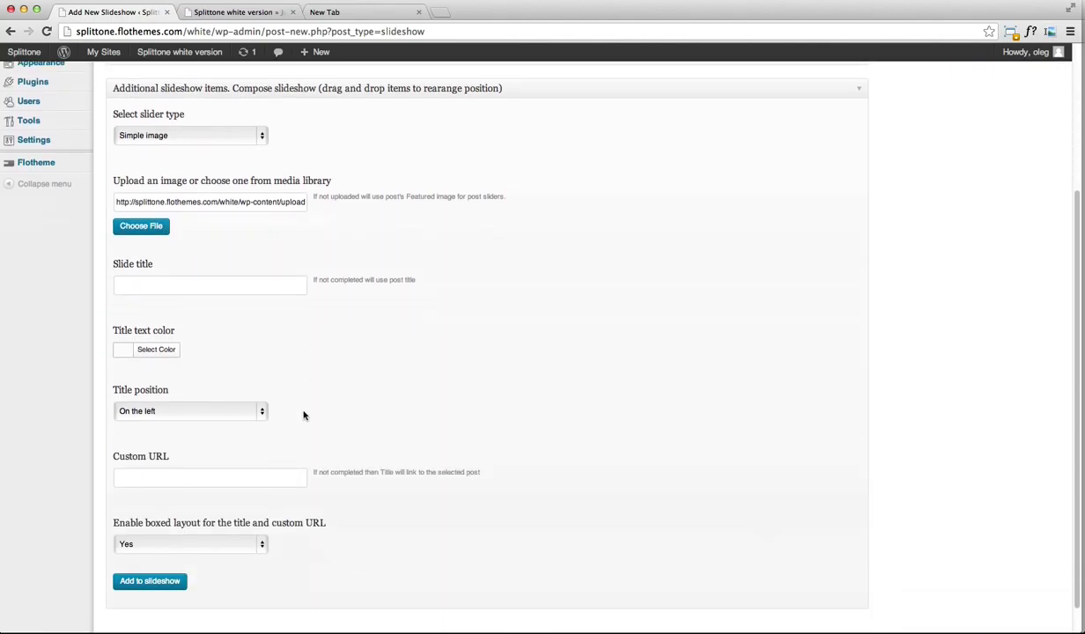
{"action": "left_click", "coordinate": [172, 584]}
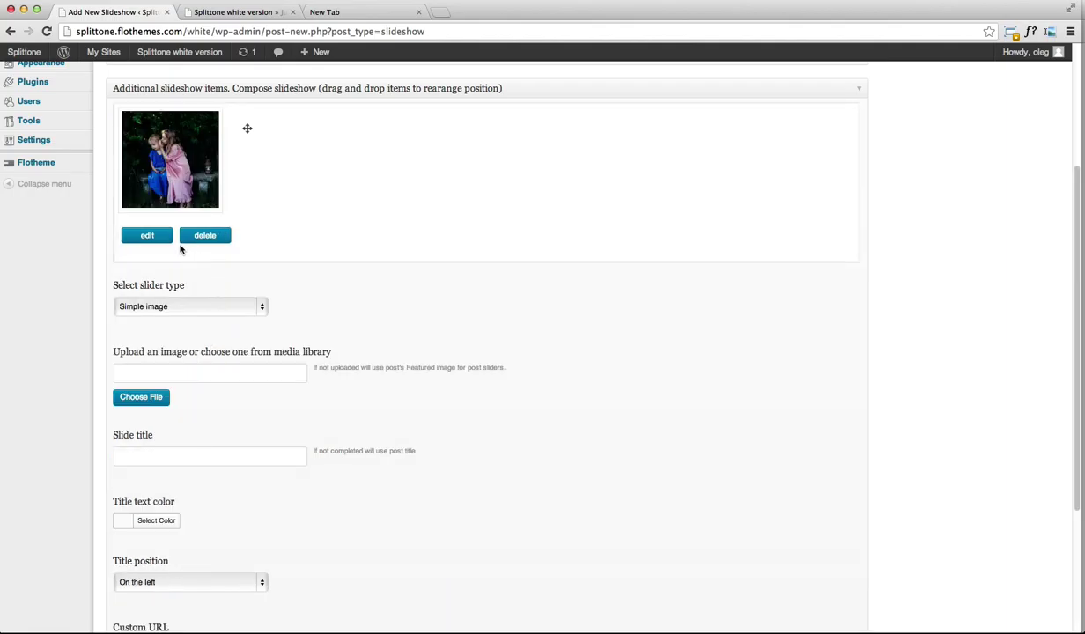
Edit the new slide, giving it the title "Children" and the blue title text color #1e73be
{"action": "left_click", "coordinate": [152, 238]}
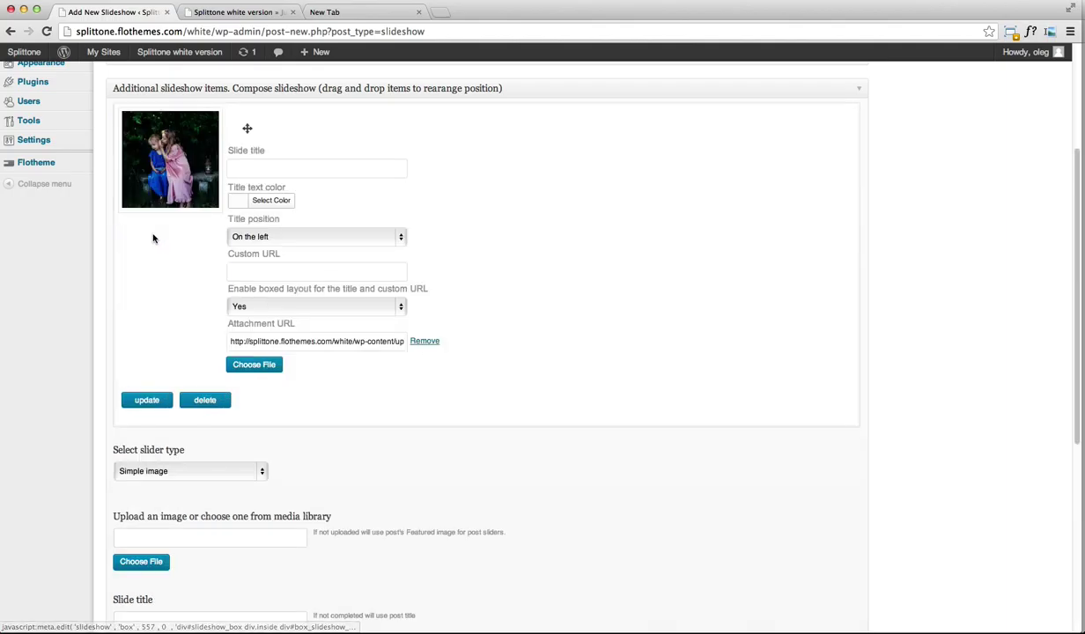
{"action": "left_click", "coordinate": [268, 167]}
{"action": "type", "text": "C"}
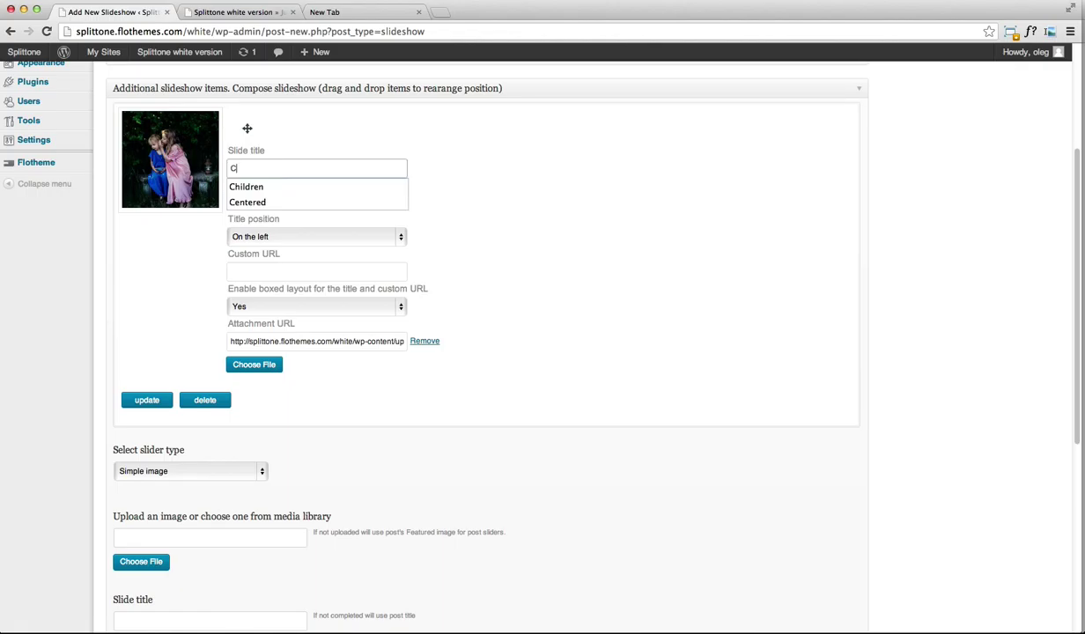
{"action": "type", "text": "hildre"}
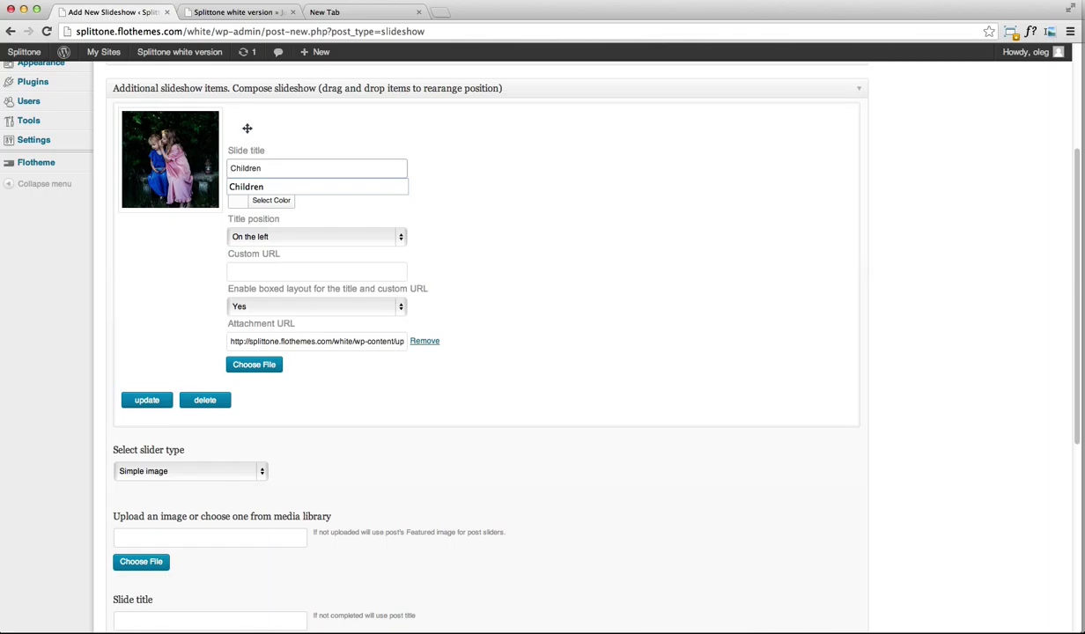
{"action": "type", "text": "n"}
{"action": "left_click", "coordinate": [282, 187]}
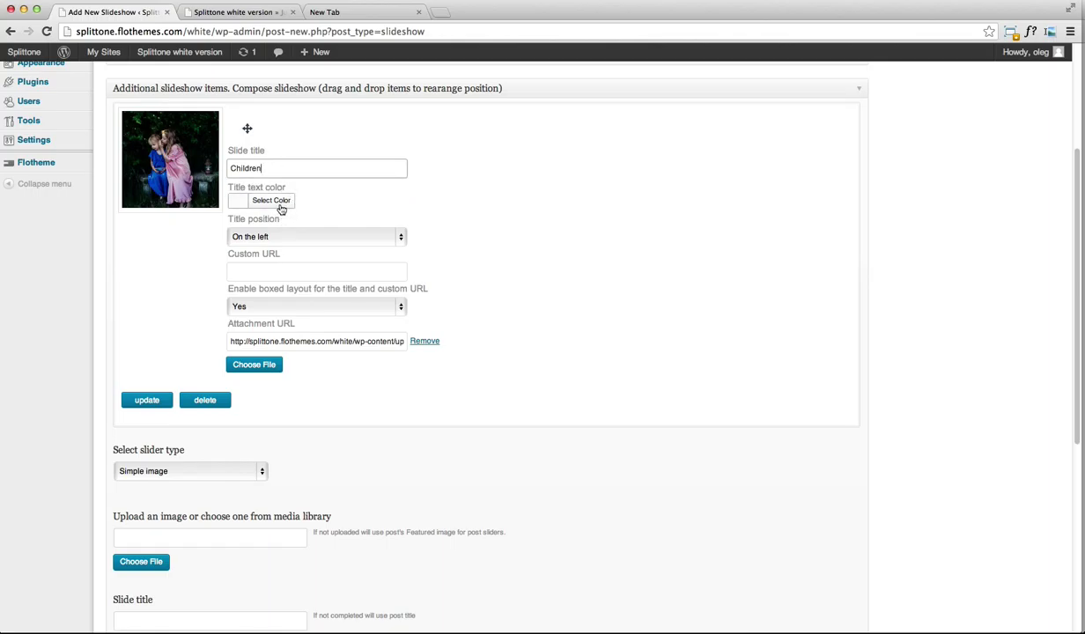
{"action": "left_click", "coordinate": [281, 206]}
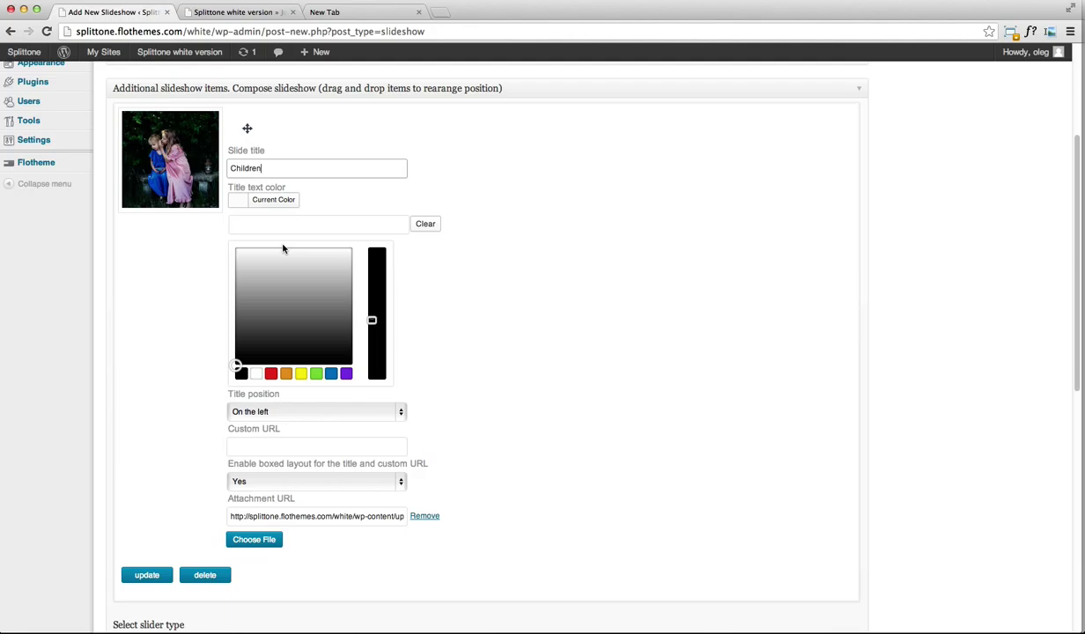
{"action": "left_click", "coordinate": [330, 373]}
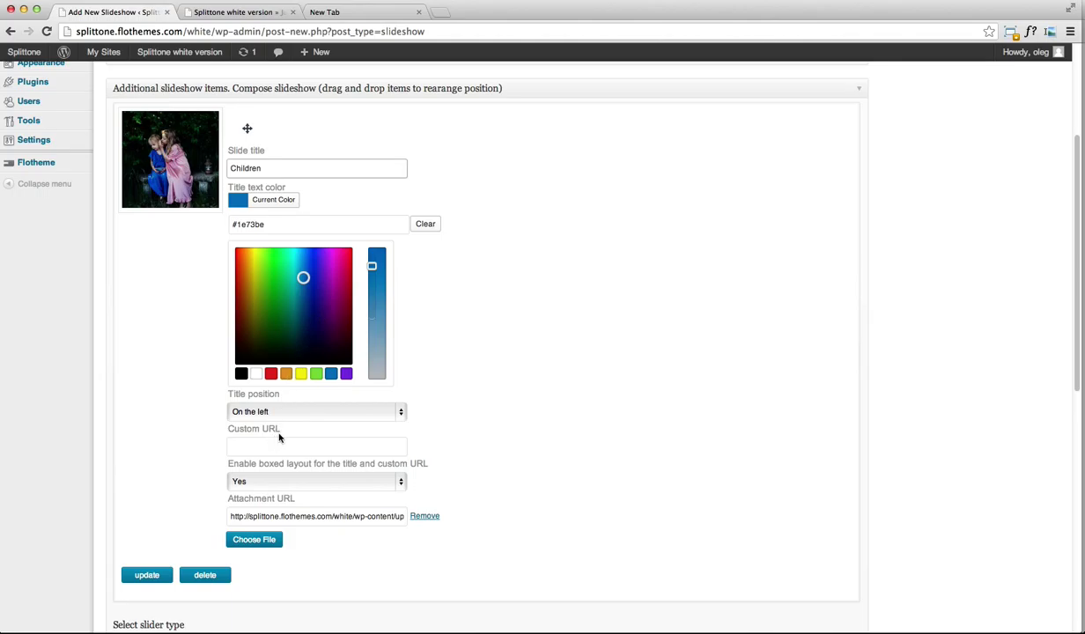
Try switching the boxed layout for the slide's title and custom URL to No, and return it to Yes
{"action": "left_click", "coordinate": [276, 481]}
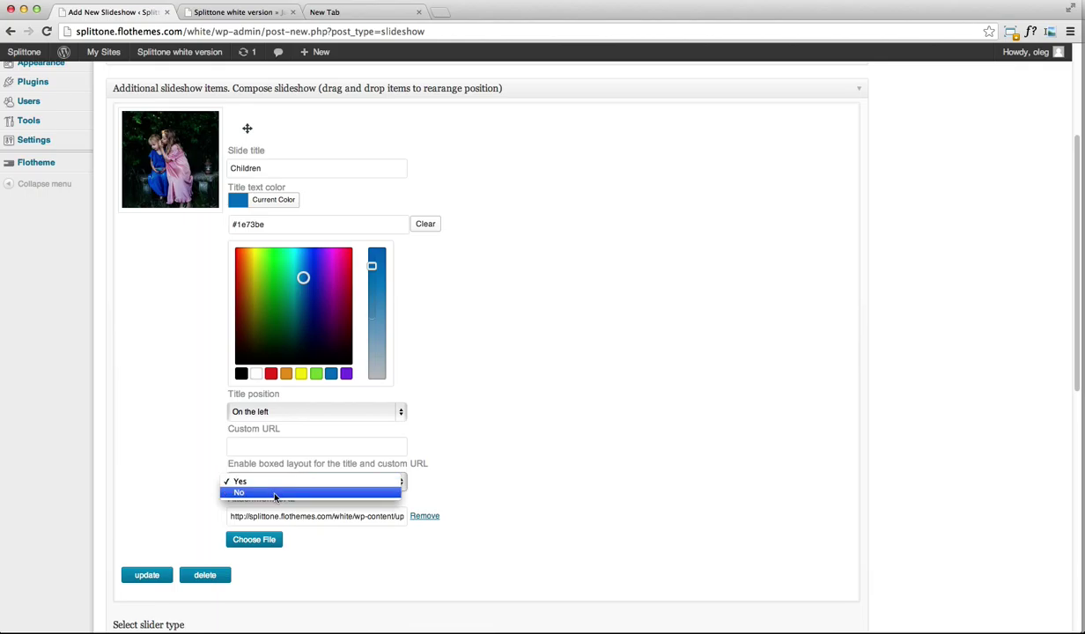
{"action": "left_click", "coordinate": [275, 492]}
{"action": "left_click", "coordinate": [276, 483]}
{"action": "left_click", "coordinate": [277, 472]}
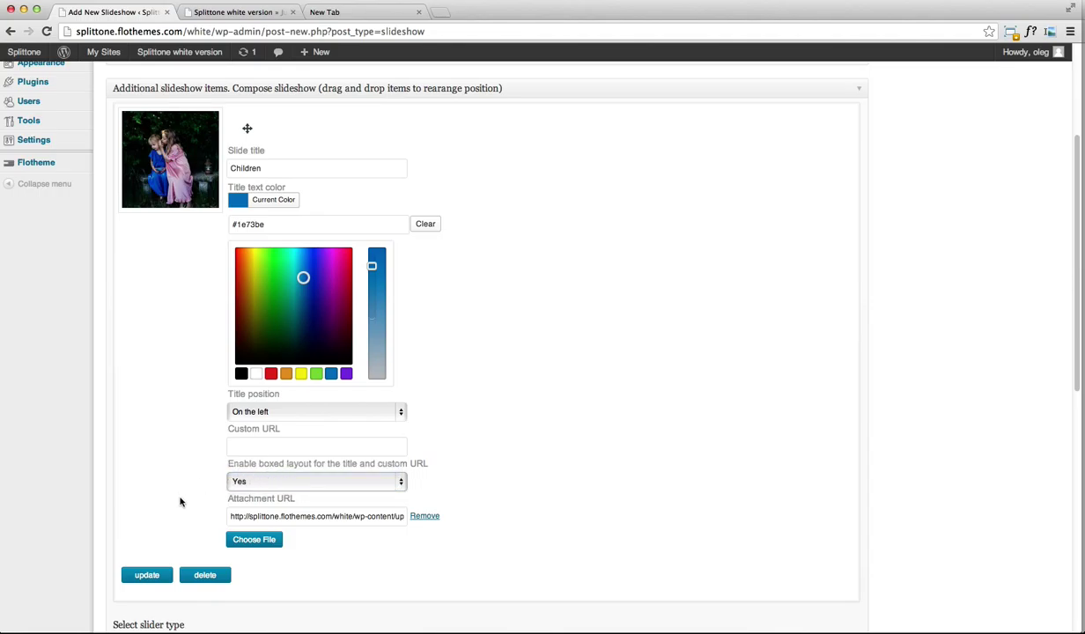
Update the Children slide, and publish the Test slideshow after saving it as a draft
{"action": "left_click", "coordinate": [155, 576]}
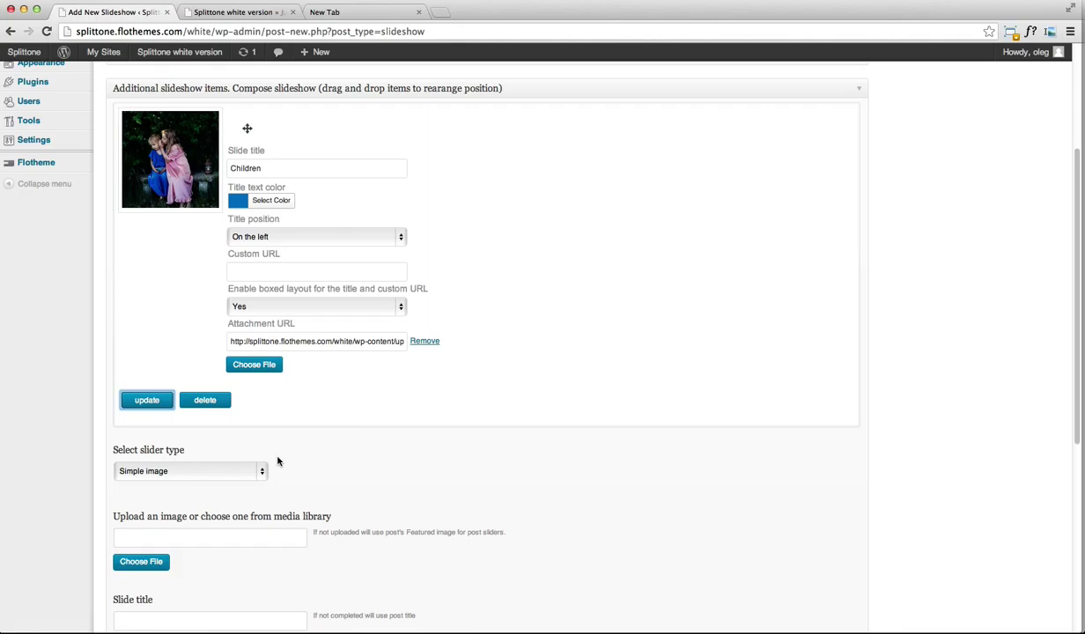
{"action": "scroll", "coordinate": [968, 230], "scroll_direction": "up", "scroll_amount": 3}
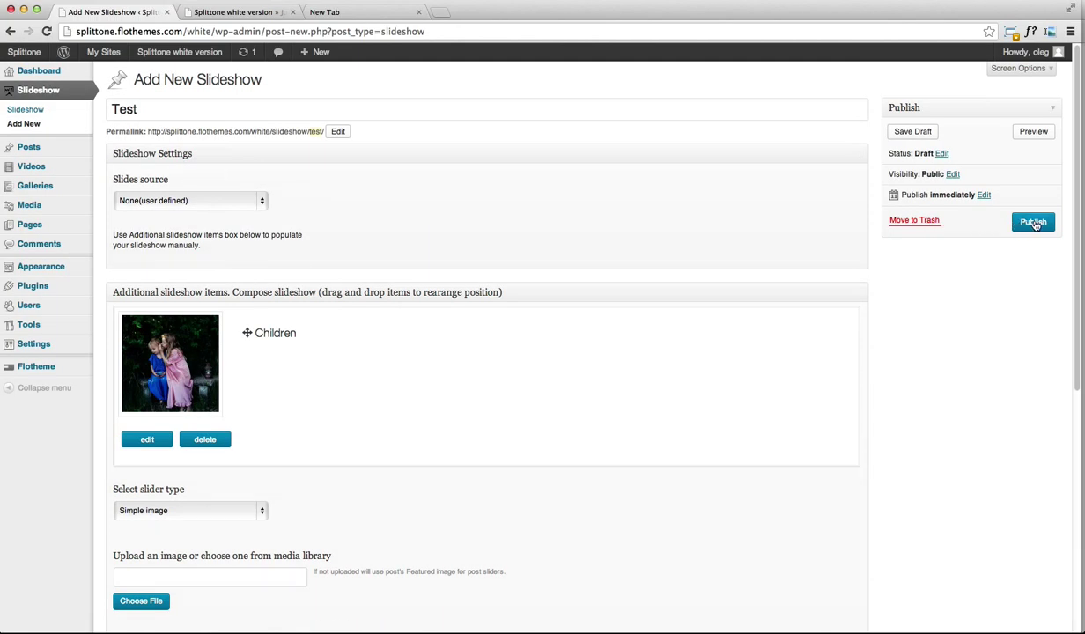
{"action": "left_click", "coordinate": [914, 132]}
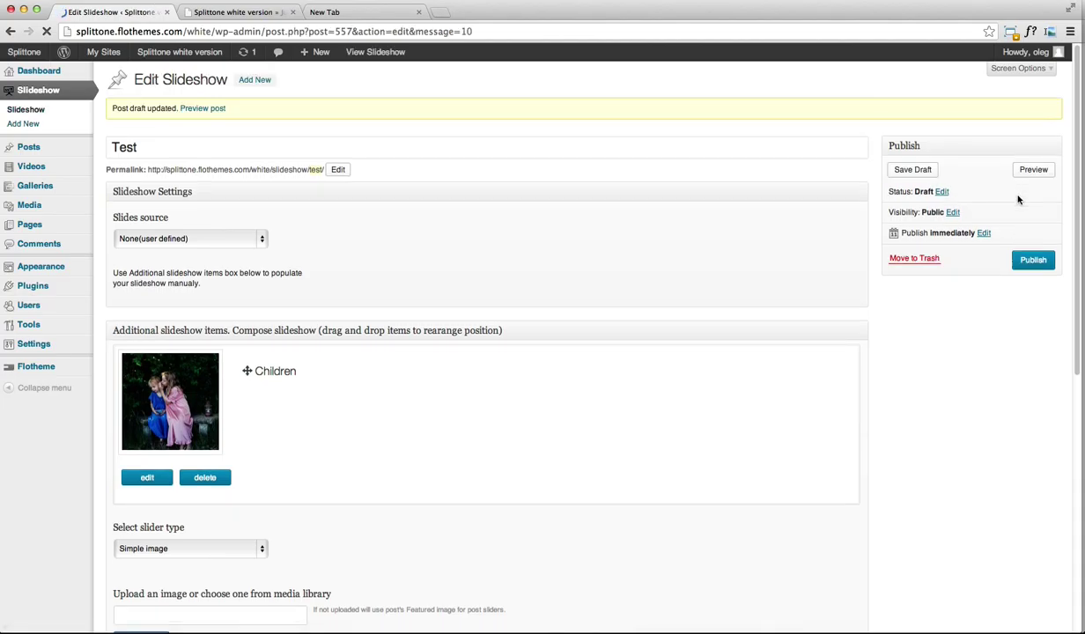
{"action": "left_click", "coordinate": [1033, 261]}
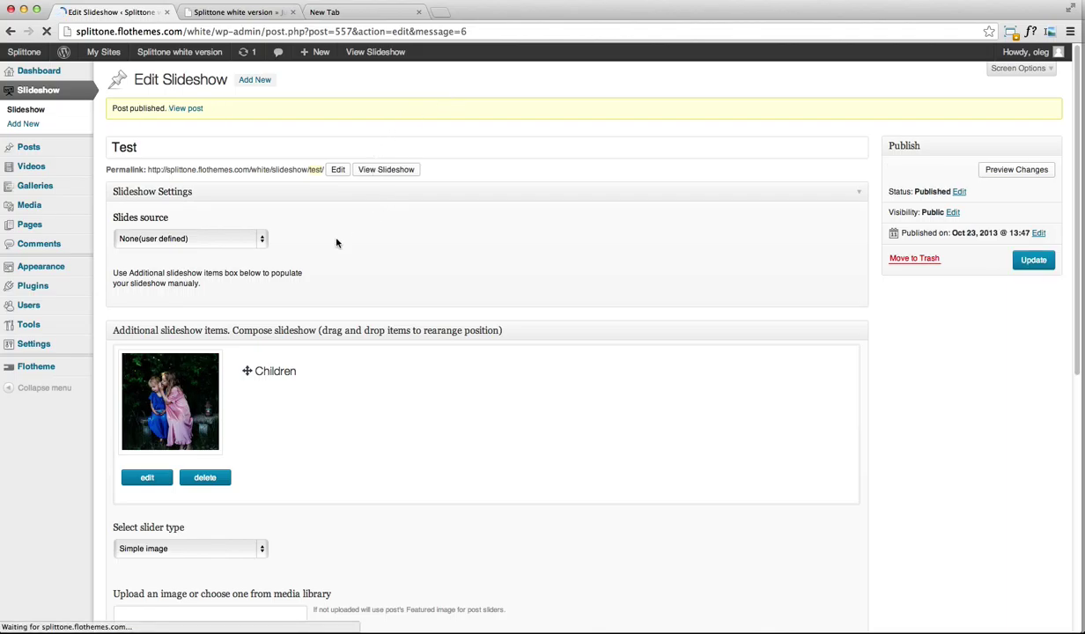
Set the slideshow image width to 1920 and height to 1200 in the Flotheme image sizes settings and save them
{"action": "mouse_move", "coordinate": [64, 368]}
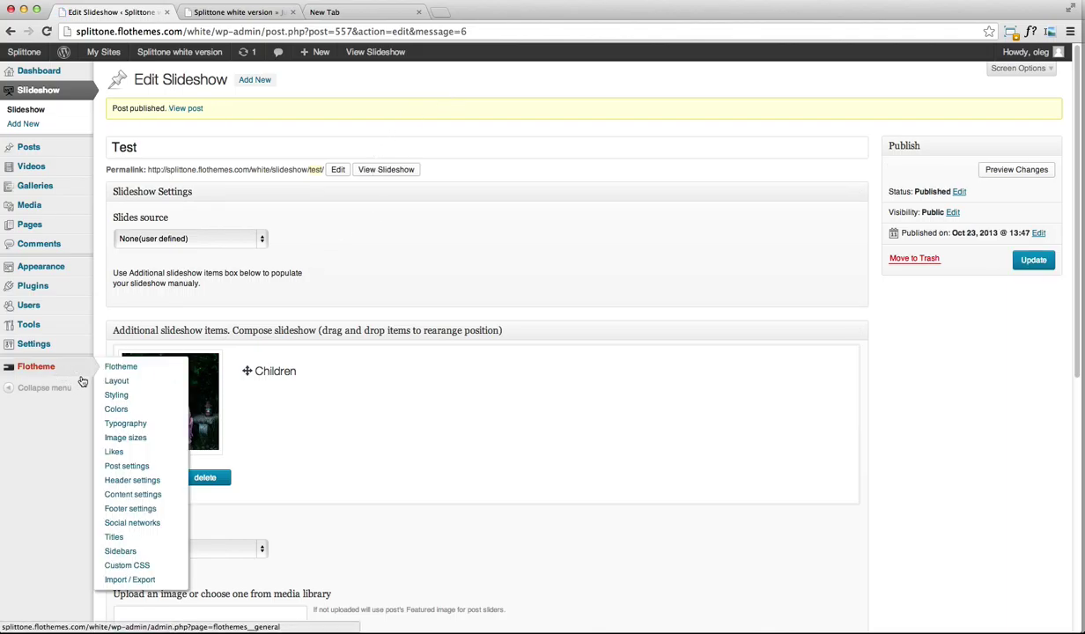
{"action": "left_click", "coordinate": [140, 440]}
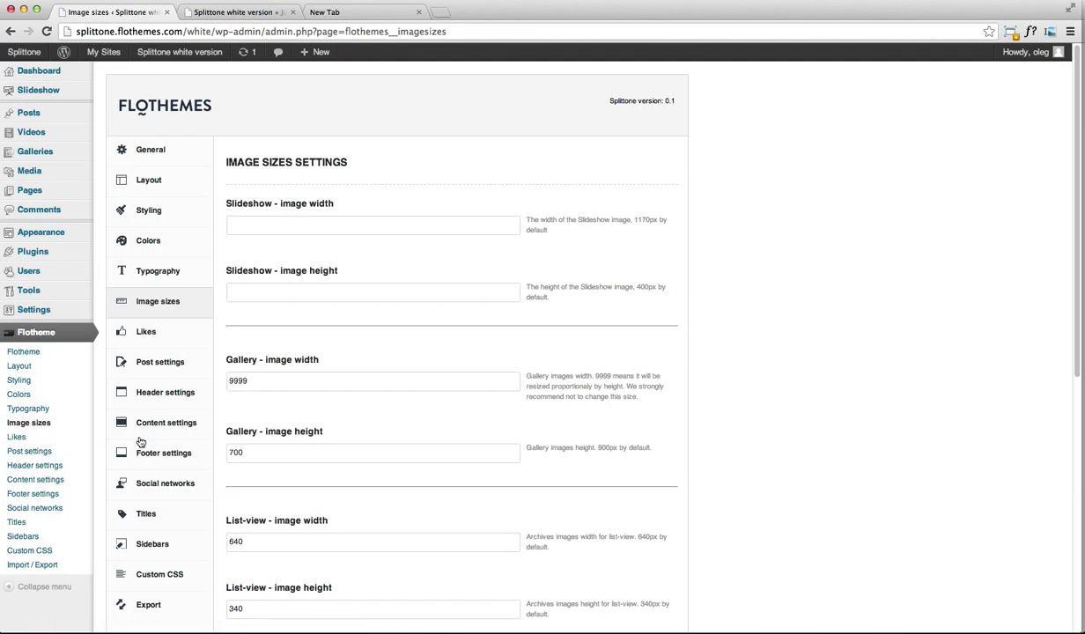
{"action": "left_click", "coordinate": [322, 227]}
{"action": "type", "text": "1920"}
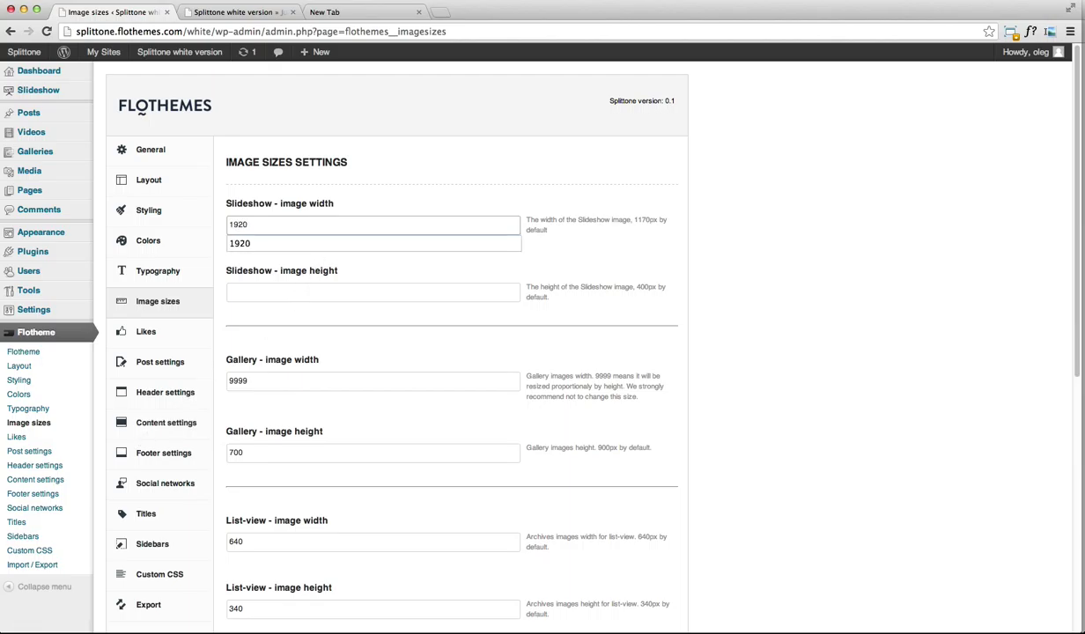
{"action": "left_click", "coordinate": [372, 292]}
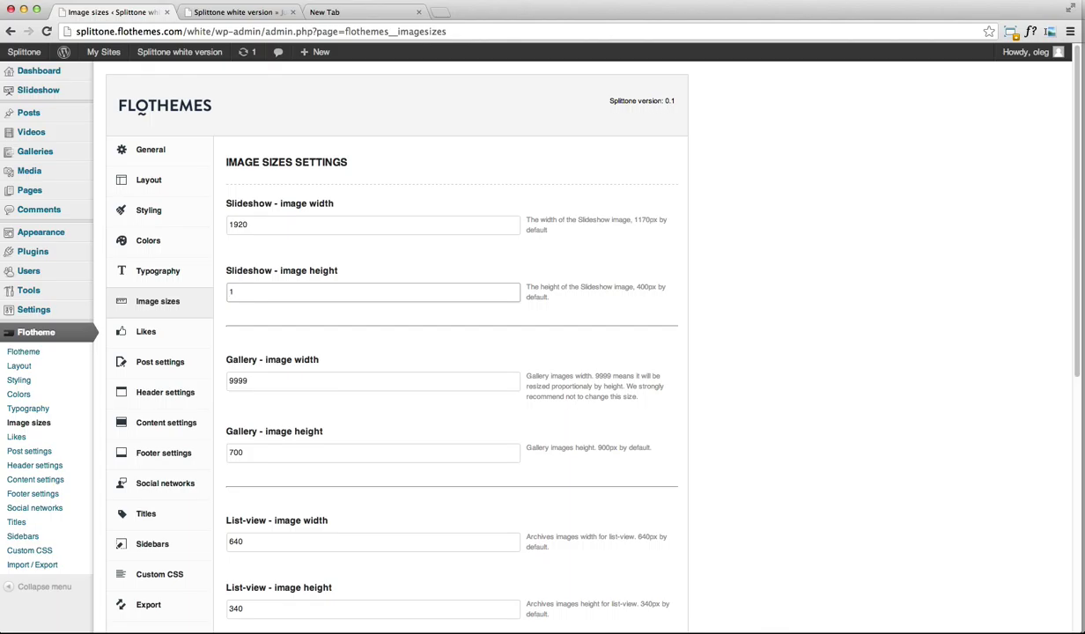
{"action": "type", "text": "1200"}
{"action": "scroll", "coordinate": [333, 371], "scroll_direction": "down", "scroll_amount": 5}
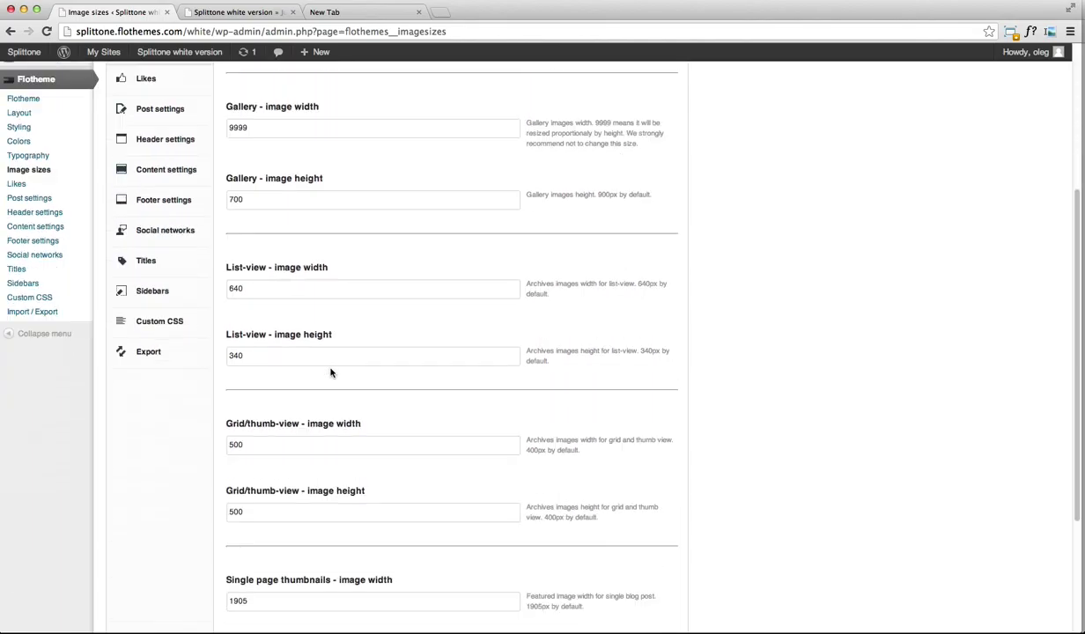
{"action": "scroll", "coordinate": [332, 372], "scroll_direction": "down", "scroll_amount": 2}
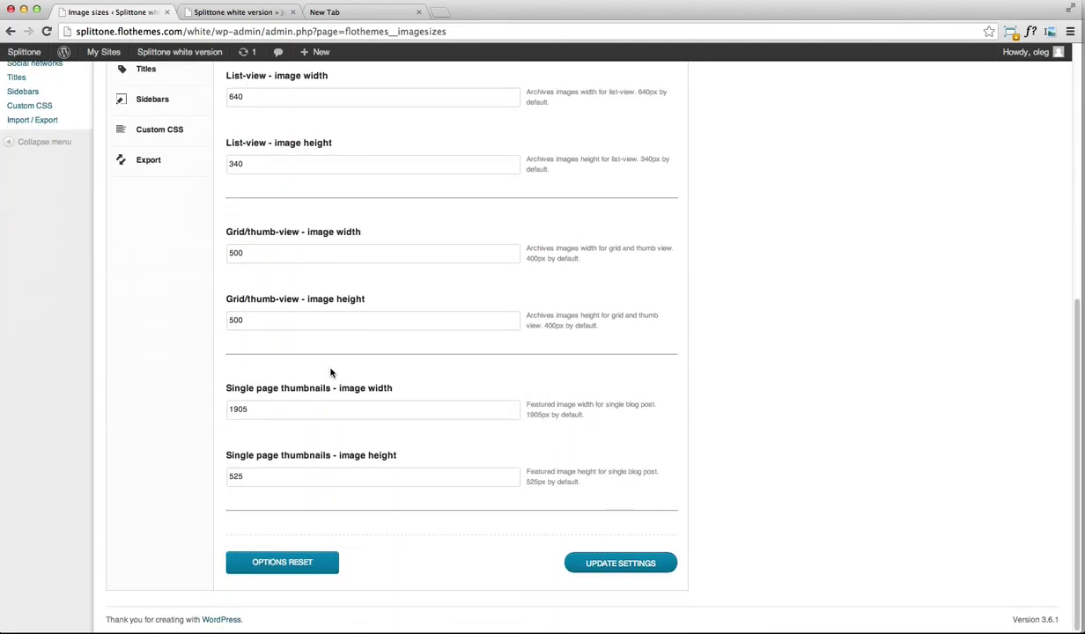
{"action": "left_click", "coordinate": [628, 563]}
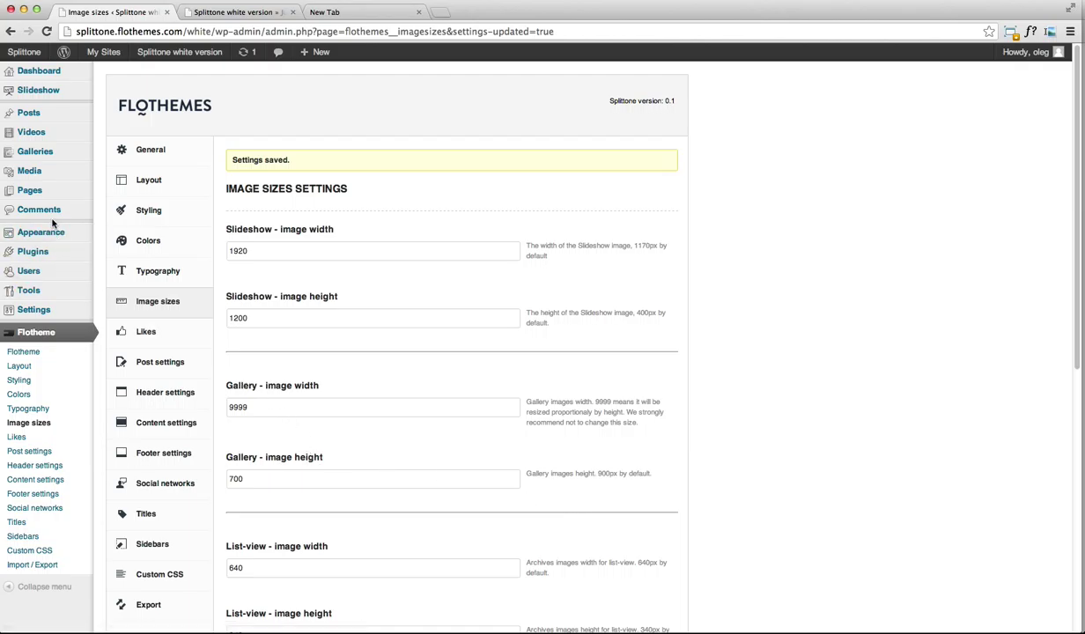
Open the page "Galleries title bellow image with gutter" for editing
{"action": "mouse_move", "coordinate": [44, 195]}
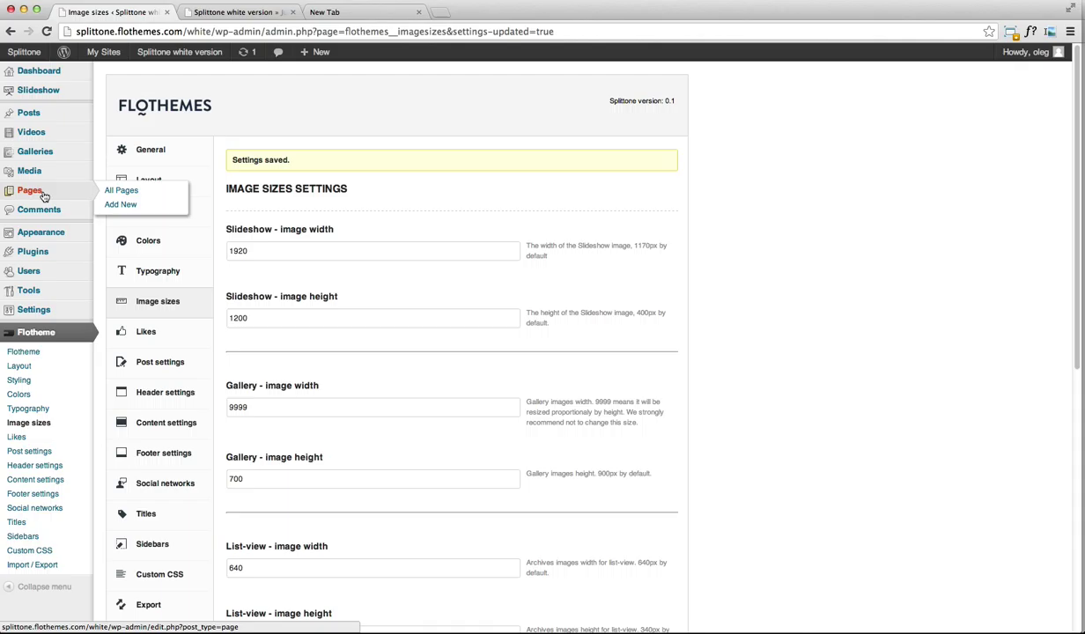
{"action": "mouse_move", "coordinate": [50, 236]}
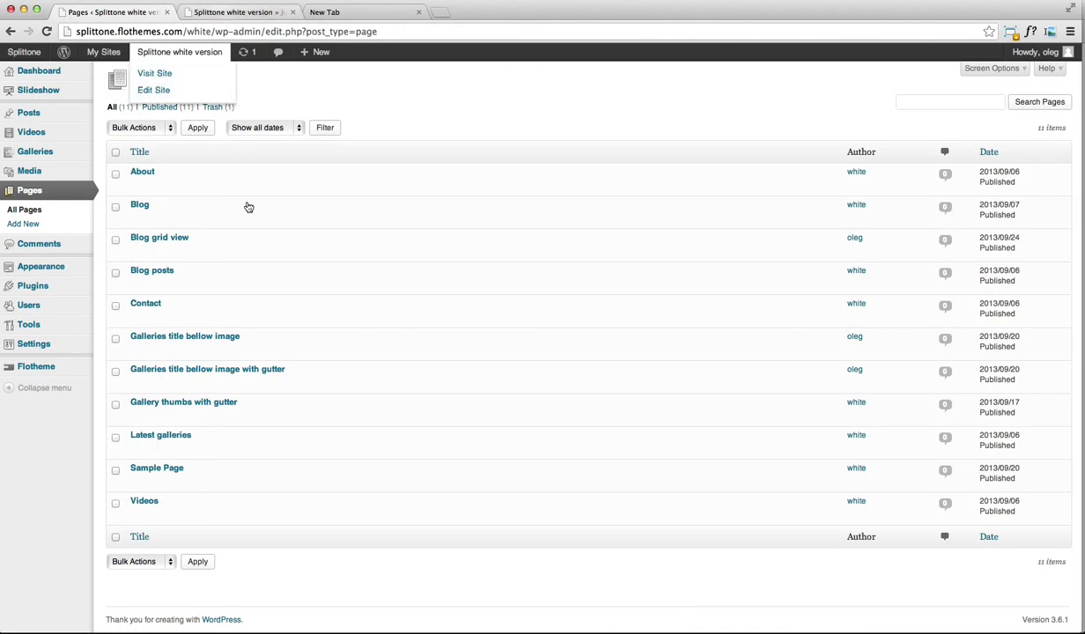
{"action": "left_click", "coordinate": [242, 370]}
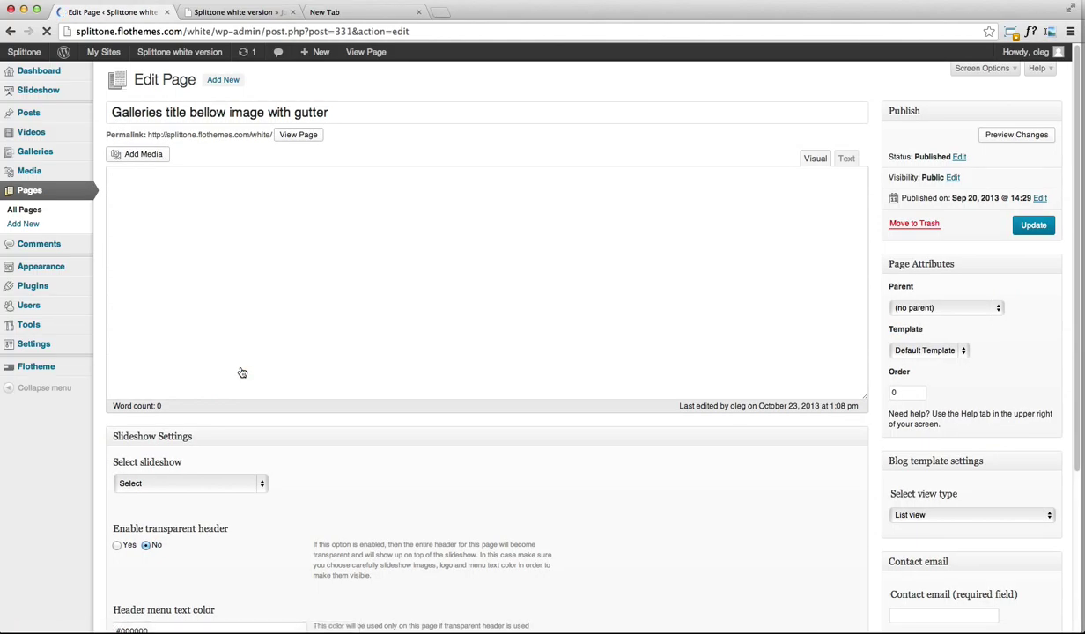
Assign the Test slideshow to the page "Galleries title bellow image with gutter" and update the page
{"action": "left_click", "coordinate": [200, 513]}
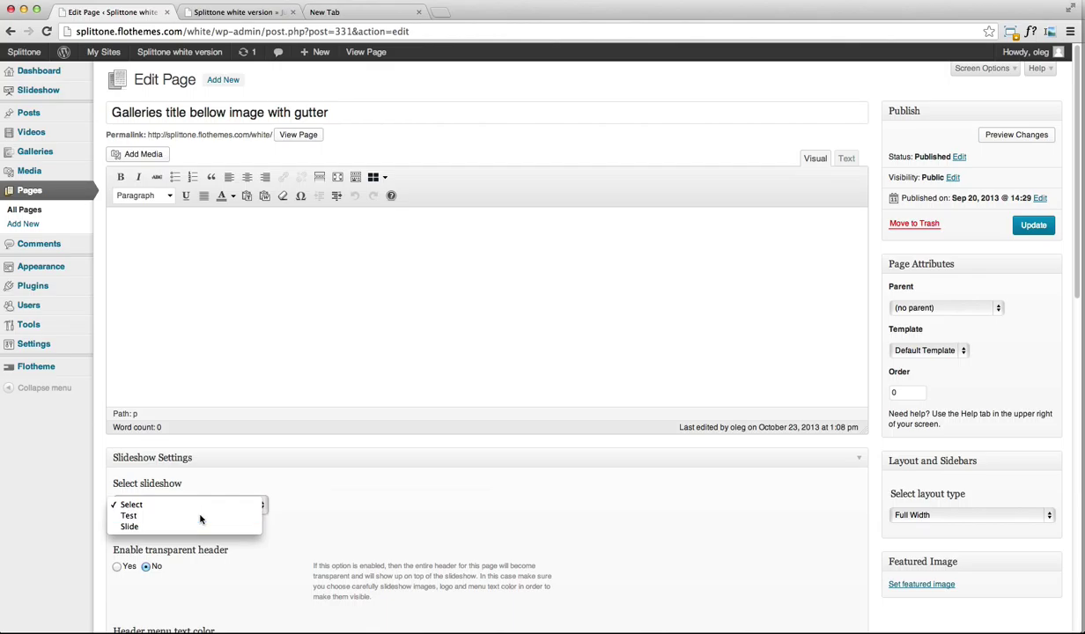
{"action": "left_click", "coordinate": [200, 516]}
{"action": "scroll", "coordinate": [390, 498], "scroll_direction": "down", "scroll_amount": 3}
{"action": "scroll", "coordinate": [390, 499], "scroll_direction": "up", "scroll_amount": 3}
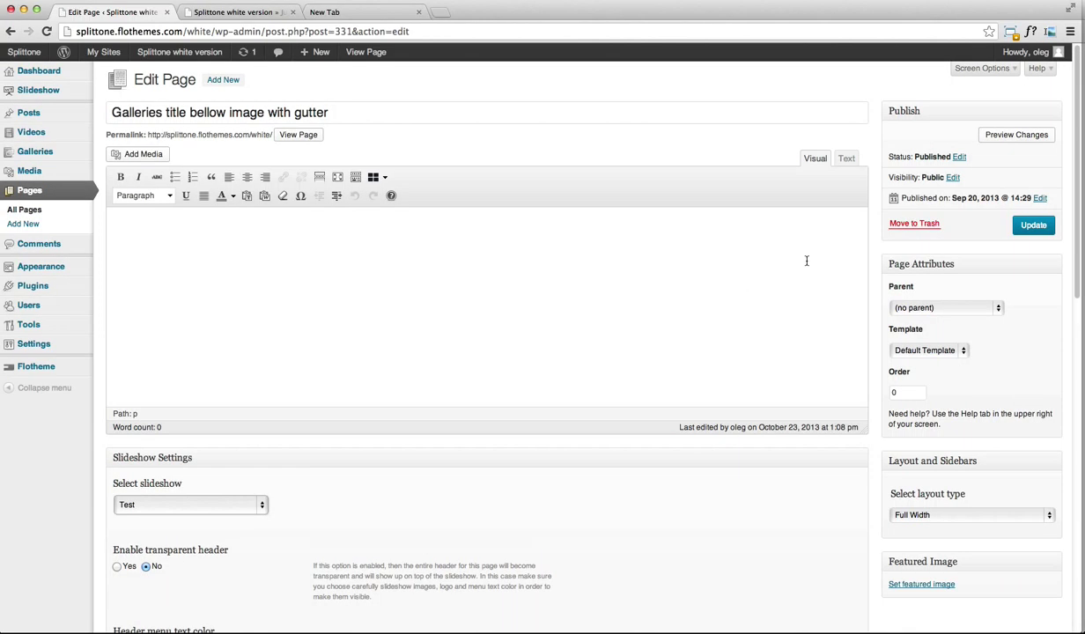
{"action": "left_click", "coordinate": [1036, 227]}
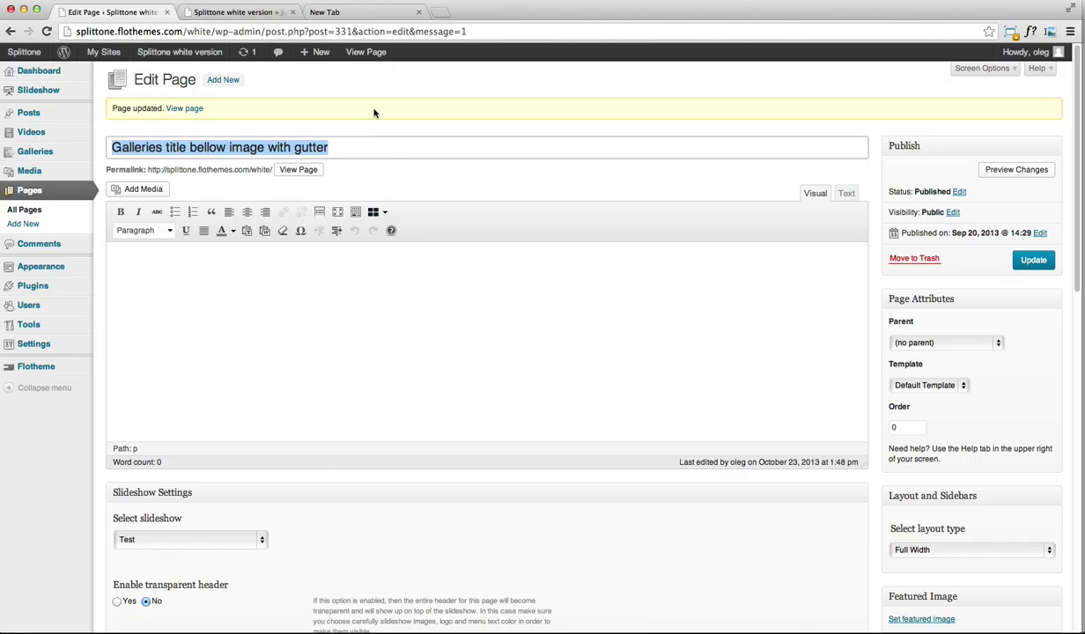
Copy the CSS rule ".flexslider{margin:0px !important;}" from the address field of the blank browser tab
{"action": "left_click", "coordinate": [378, 13]}
{"action": "left_click_drag", "start_coordinate": [326, 34], "coordinate": [21, 27]}
{"action": "key", "text": "super+c"}
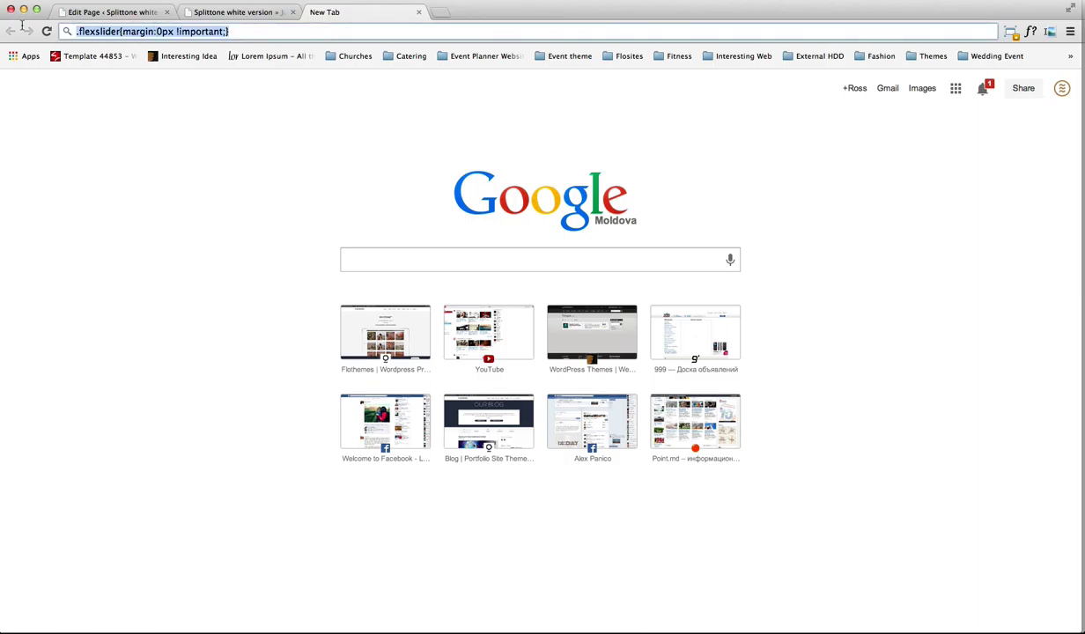
Add the copied rule ".flexslider{margin:0px !important;}" on a new line of the Flotheme custom CSS and save the settings
{"action": "left_click", "coordinate": [136, 16]}
{"action": "mouse_move", "coordinate": [17, 366]}
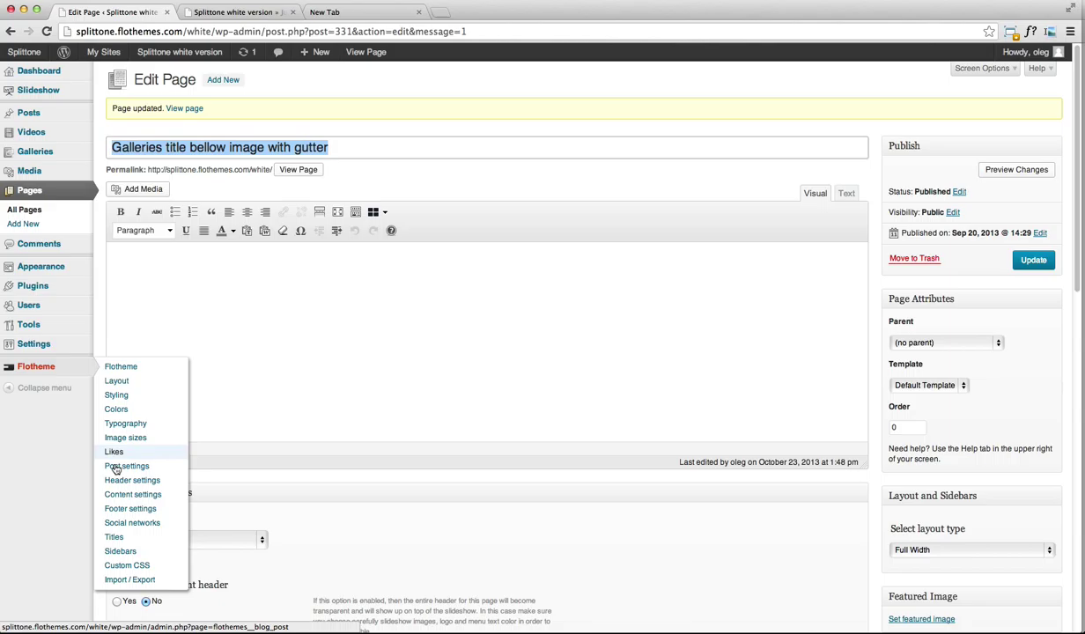
{"action": "left_click", "coordinate": [127, 565]}
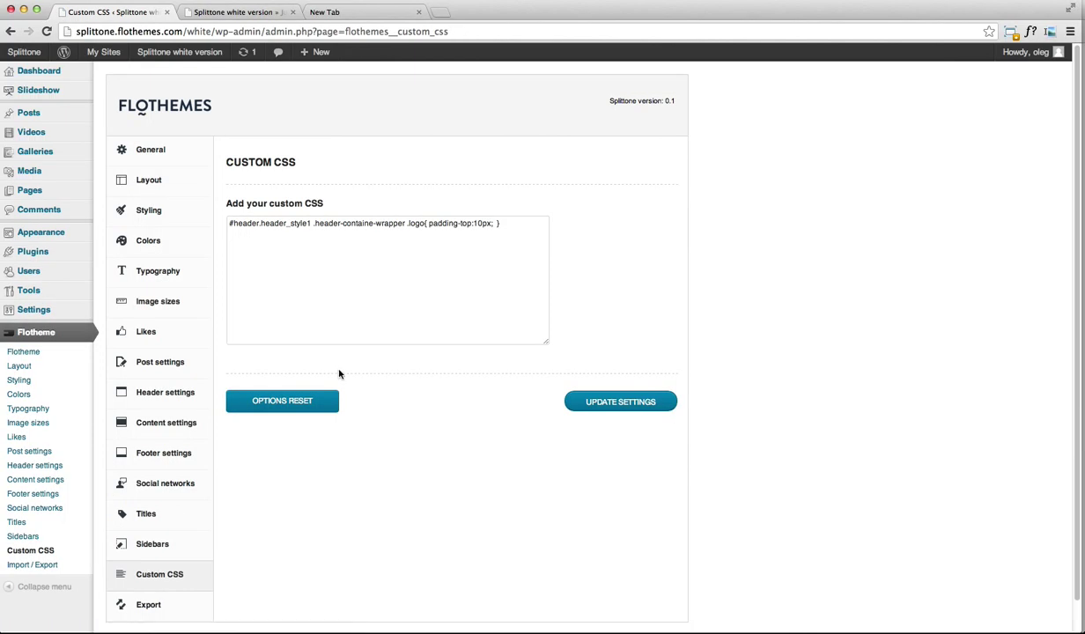
{"action": "left_click", "coordinate": [346, 266]}
{"action": "key", "text": "Return"}
{"action": "key", "text": "super+v"}
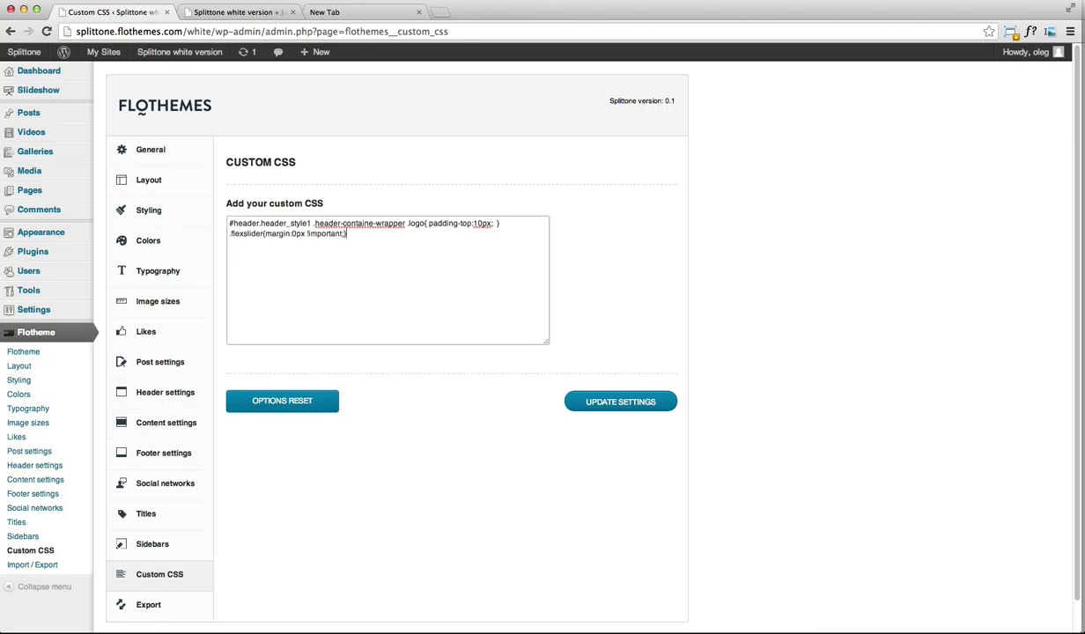
{"action": "left_click", "coordinate": [640, 402]}
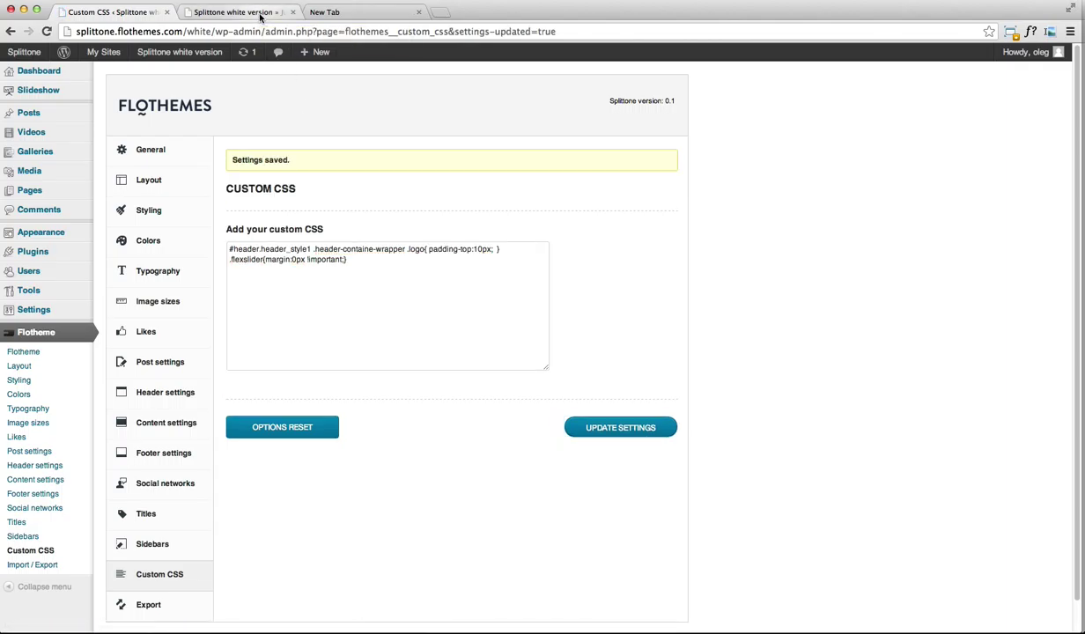
Reload the live Splittone white site and examine how the slideshow displays on its front page
{"action": "left_click", "coordinate": [258, 14]}
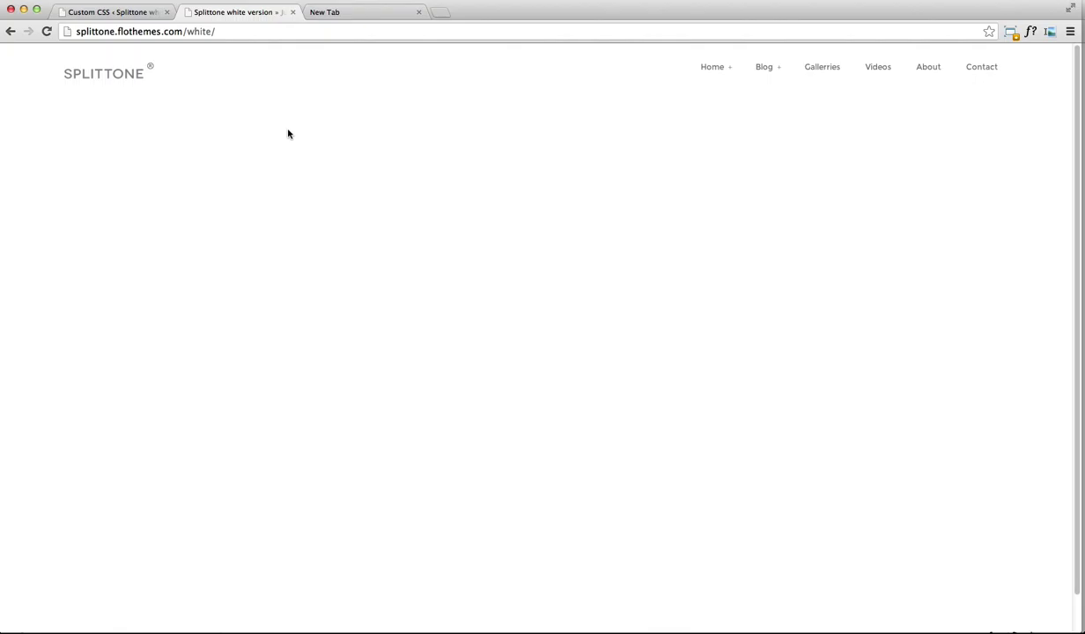
{"action": "key", "text": "super+r"}
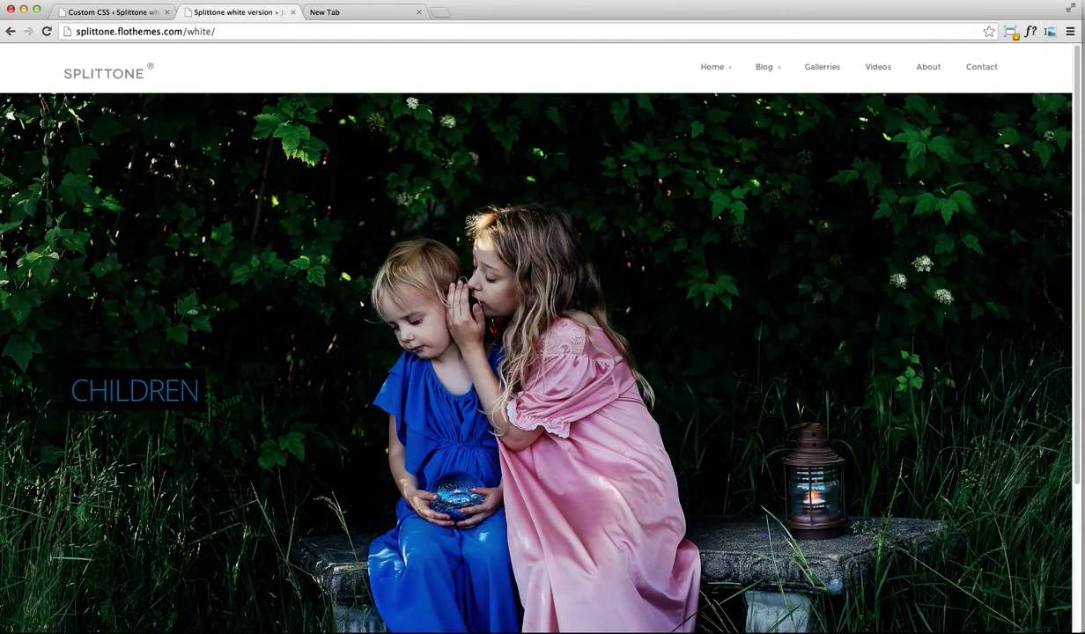
{"action": "scroll", "coordinate": [290, 202], "scroll_direction": "down", "scroll_amount": 5}
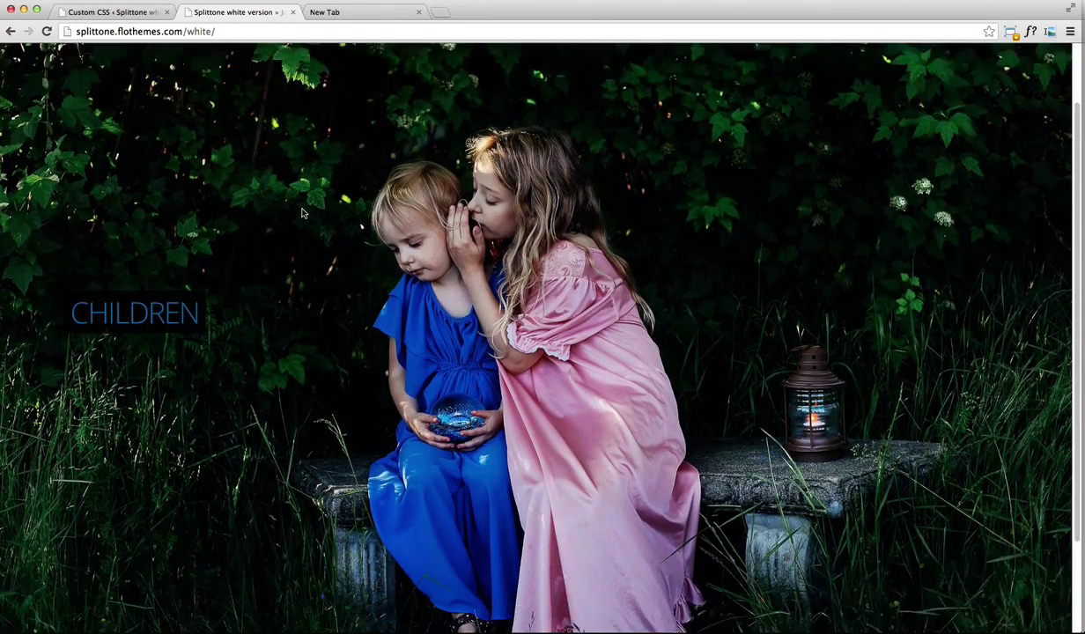
{"action": "scroll", "coordinate": [302, 213], "scroll_direction": "up", "scroll_amount": 5}
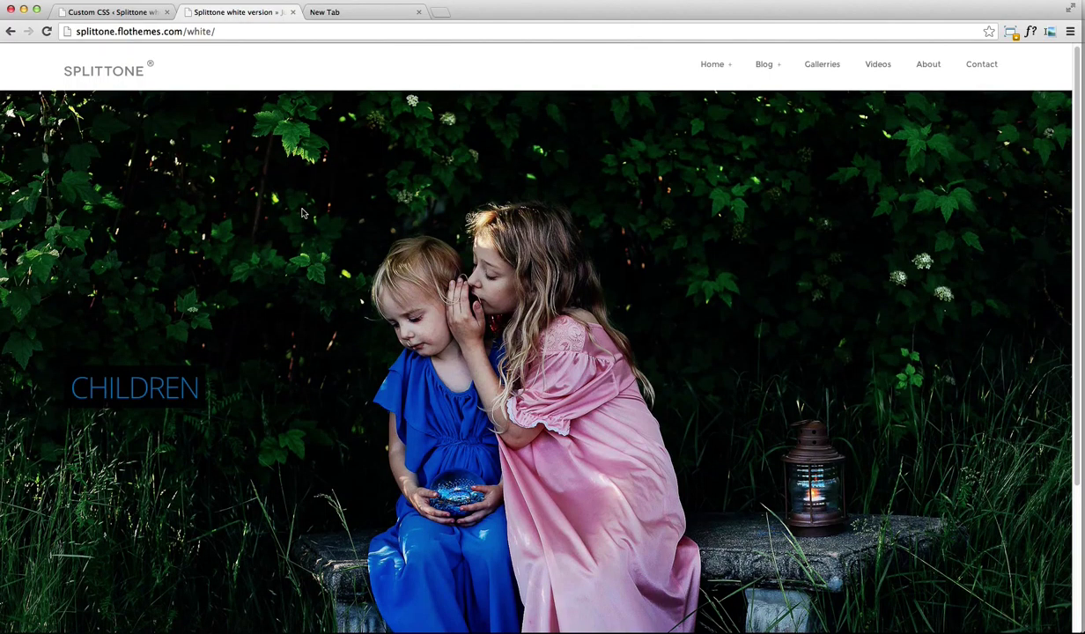
{"action": "scroll", "coordinate": [302, 213], "scroll_direction": "down", "scroll_amount": 1}
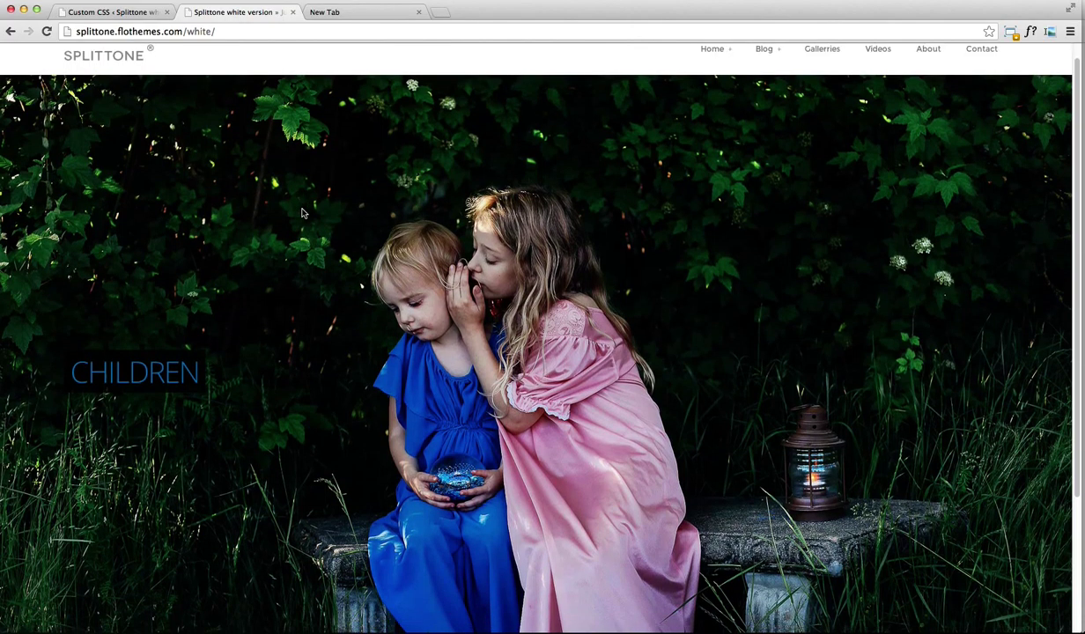